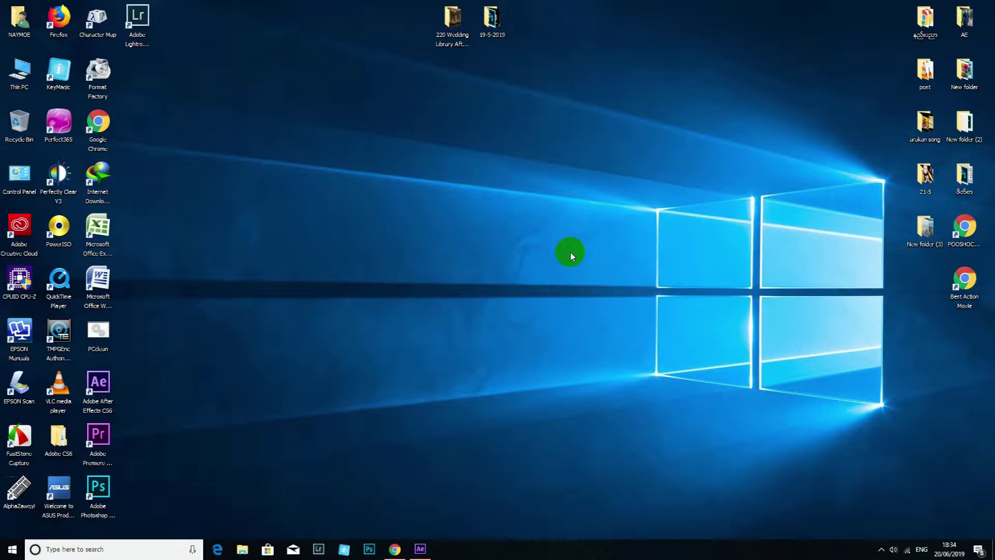
left_click(422, 550)
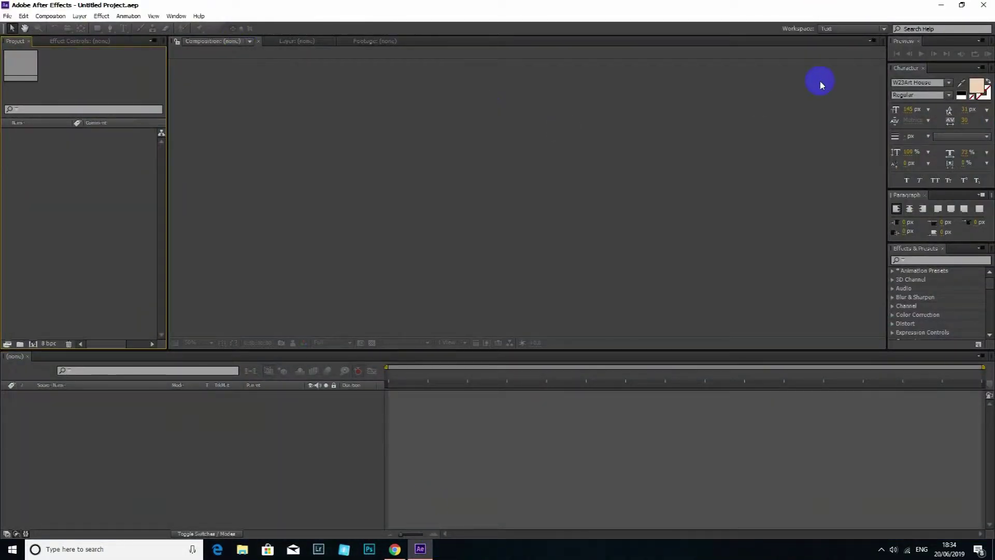
left_click(940, 5)
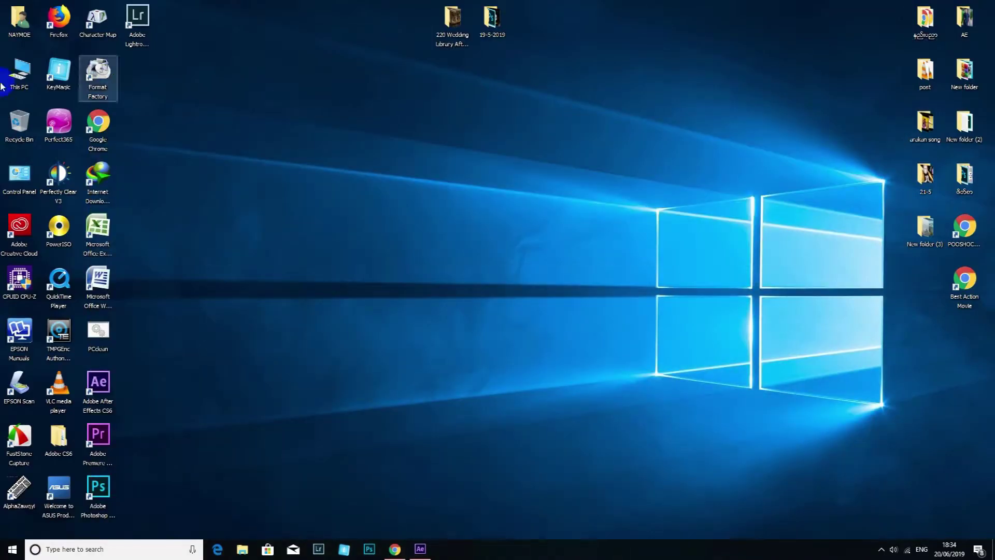
- Open the Projects AE folder inside the AE lessons folder on New Volume (D:) and move its window clear of the desktop icons
double_click(20, 72)
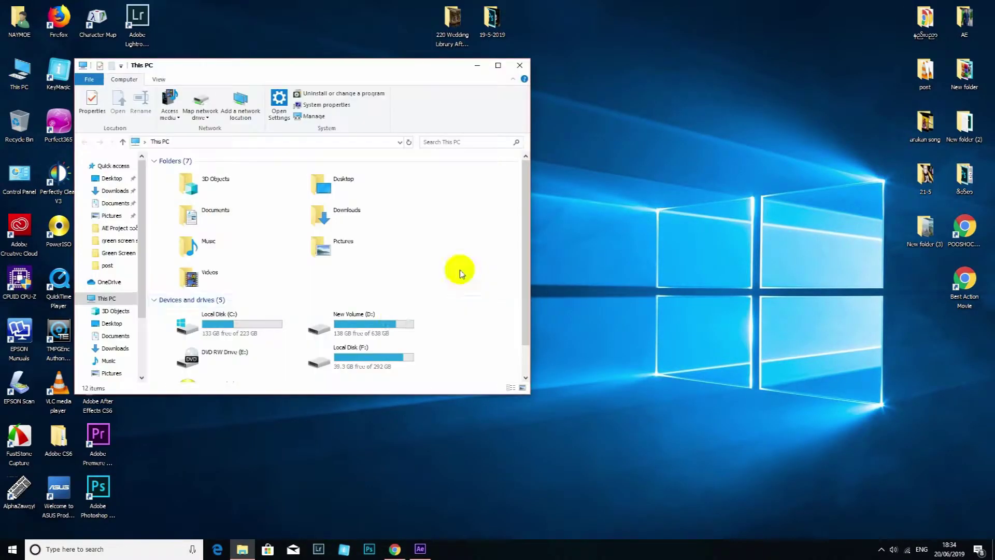
double_click(388, 328)
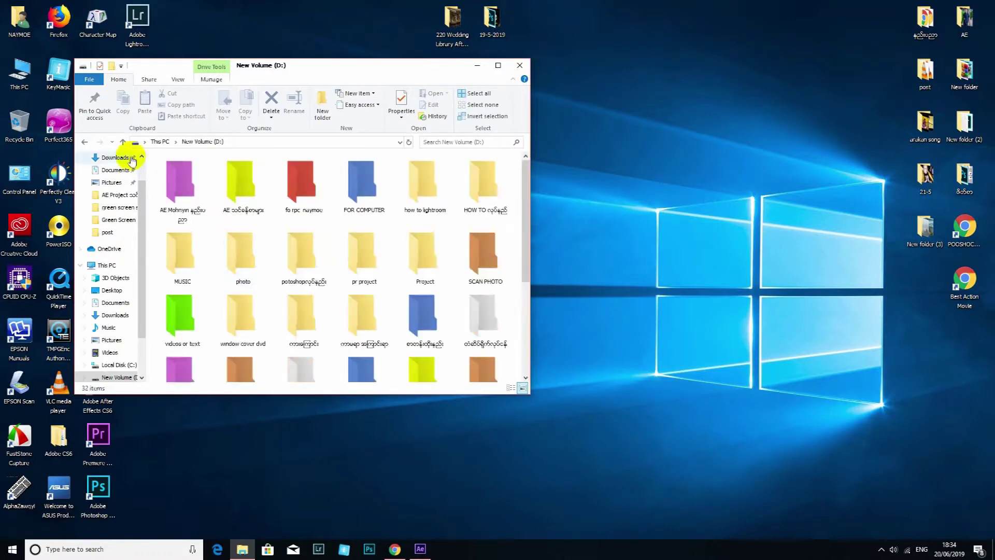
double_click(241, 178)
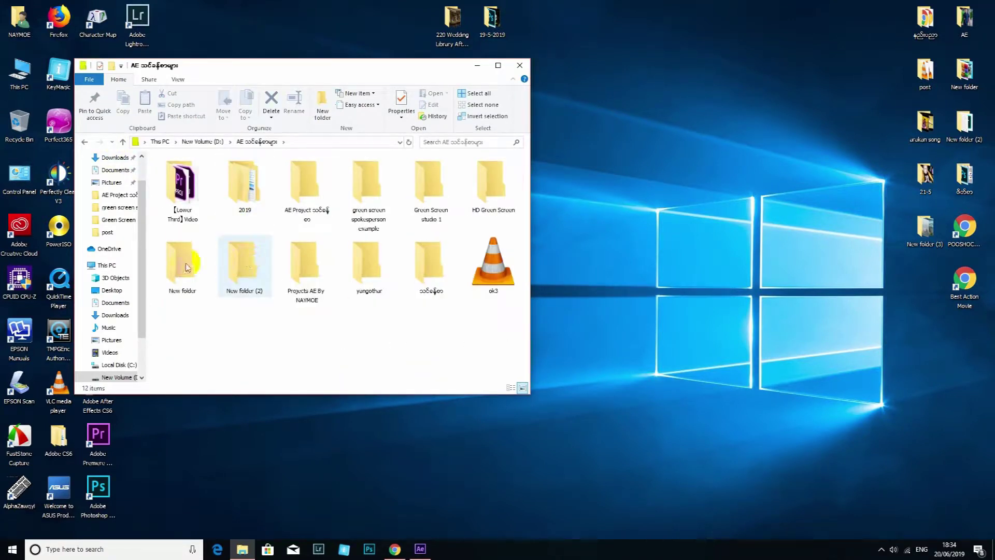
left_click(305, 294)
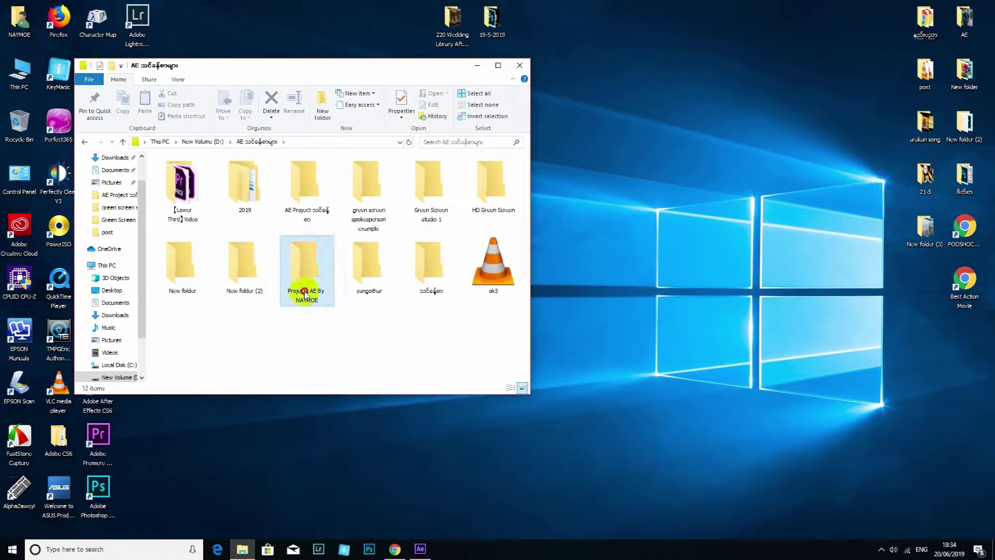
double_click(305, 295)
left_click_drag(435, 66, 722, 125)
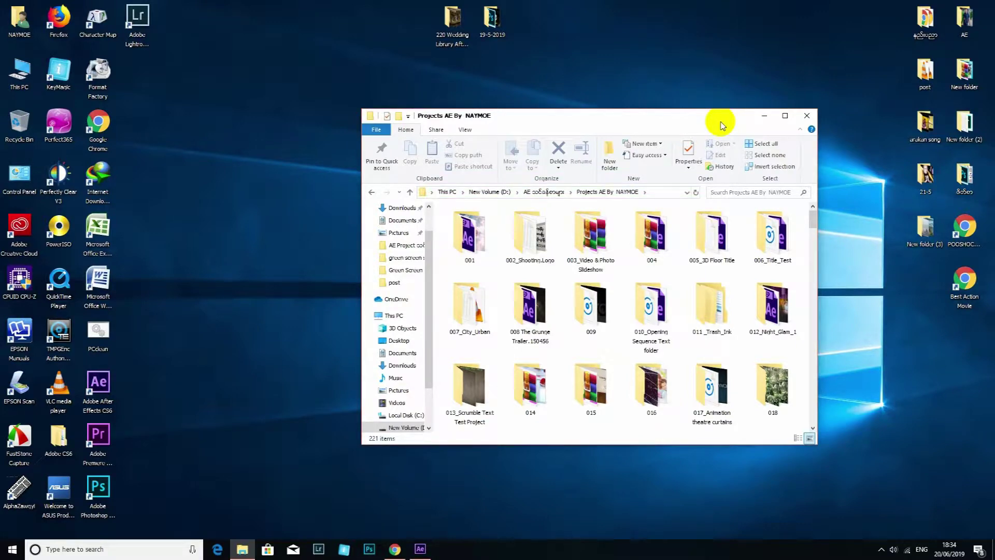
left_click_drag(681, 120, 735, 111)
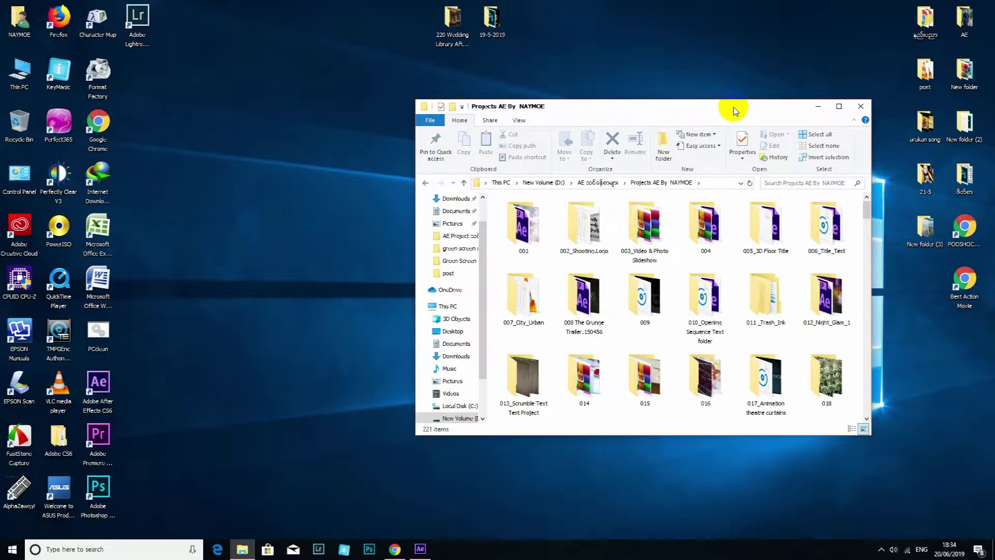
left_click_drag(722, 110, 751, 112)
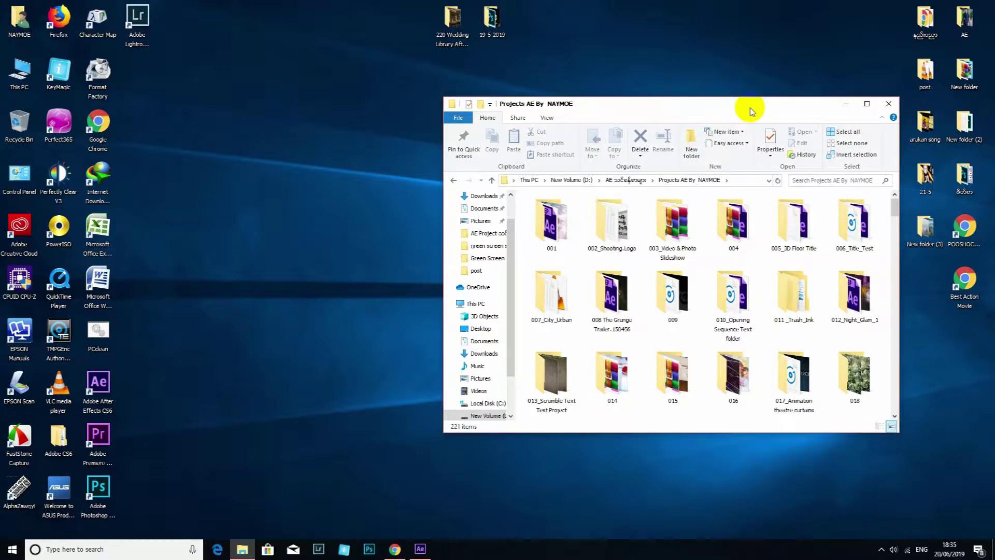
- Open the AE Plug-ins folder inside FOR COMPUTER on New Volume (D:) in a second File Explorer window
double_click(19, 73)
double_click(742, 381)
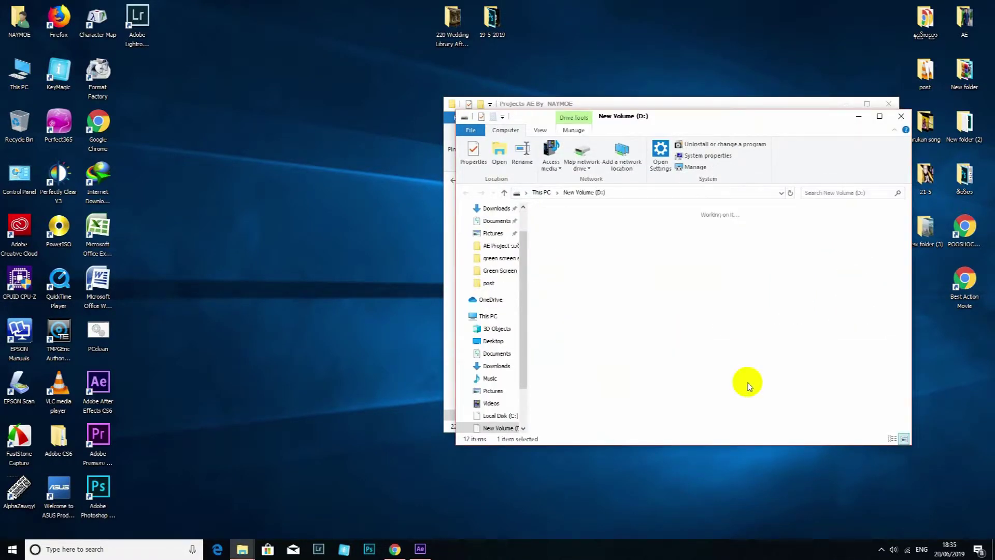
double_click(632, 261)
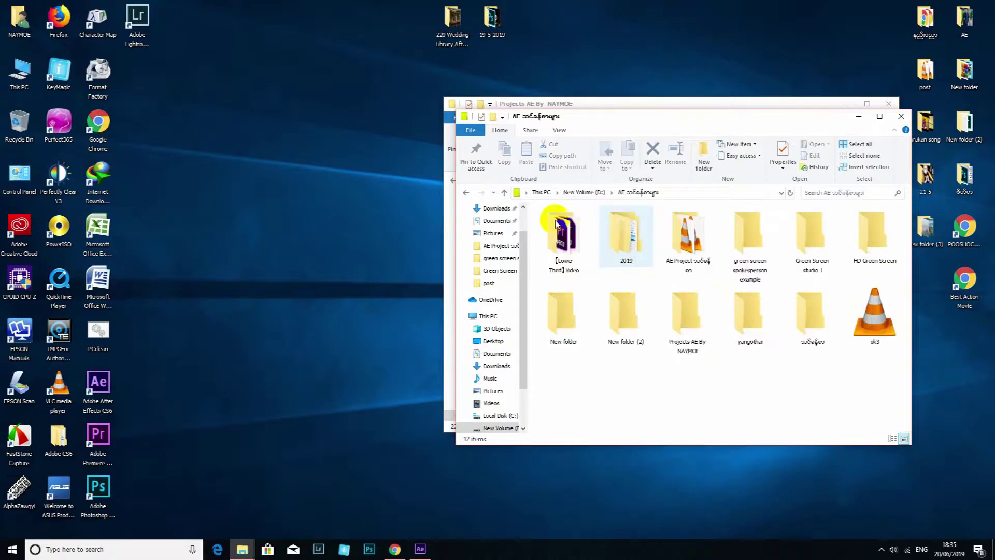
left_click(468, 194)
double_click(739, 248)
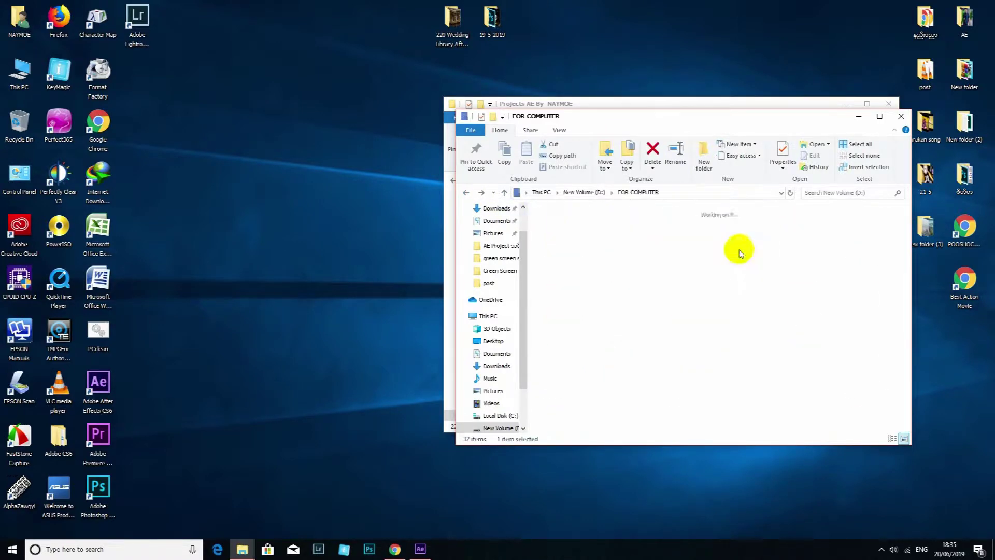
left_click(574, 261)
double_click(574, 261)
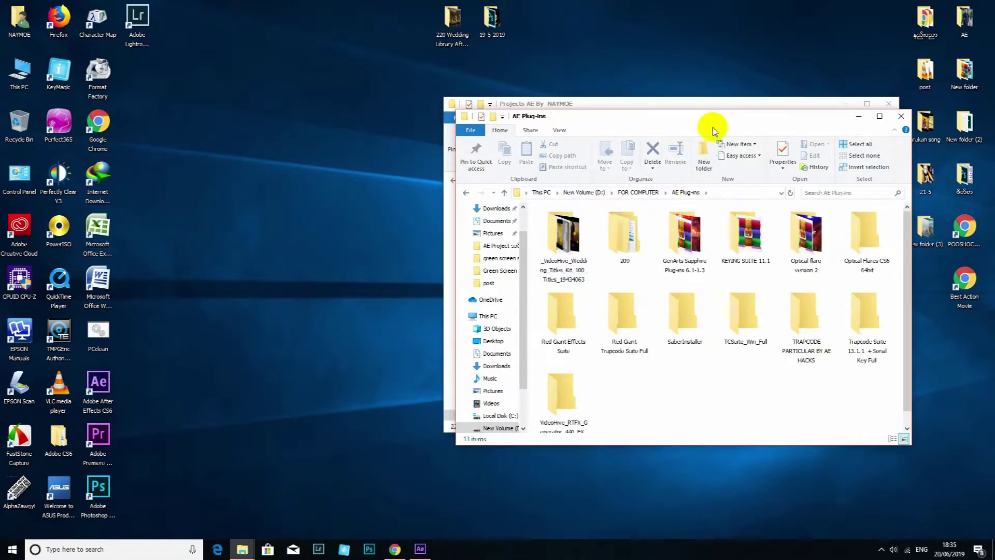
- Arrange the AE Plug-ins window and the Projects AE window side by side
left_click_drag(706, 121, 250, 92)
left_click_drag(674, 107, 755, 114)
left_click_drag(312, 366, 322, 389)
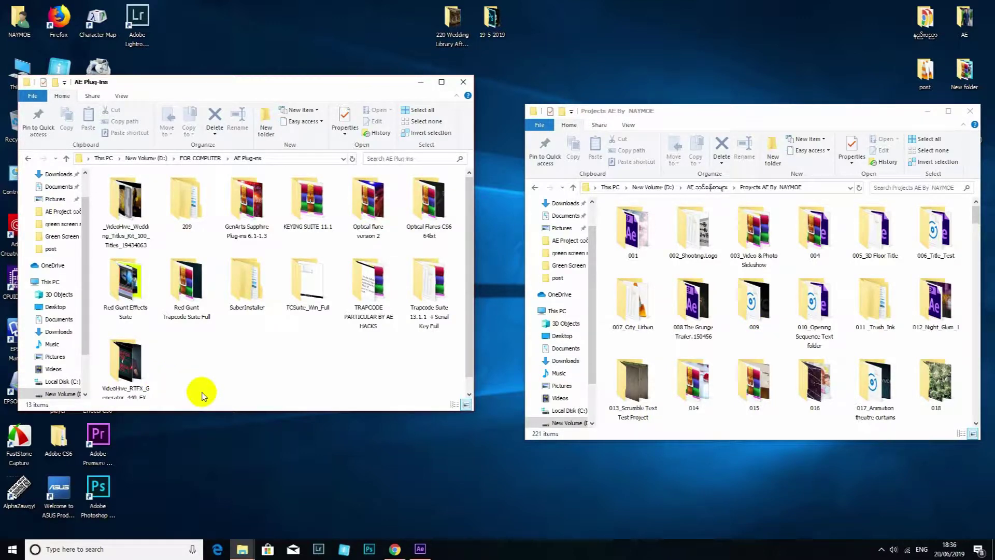
- Select the group of plug-in folders in AE Plug-ins to review them, and close that window
left_click_drag(188, 391, 506, 212)
left_click_drag(172, 391, 511, 163)
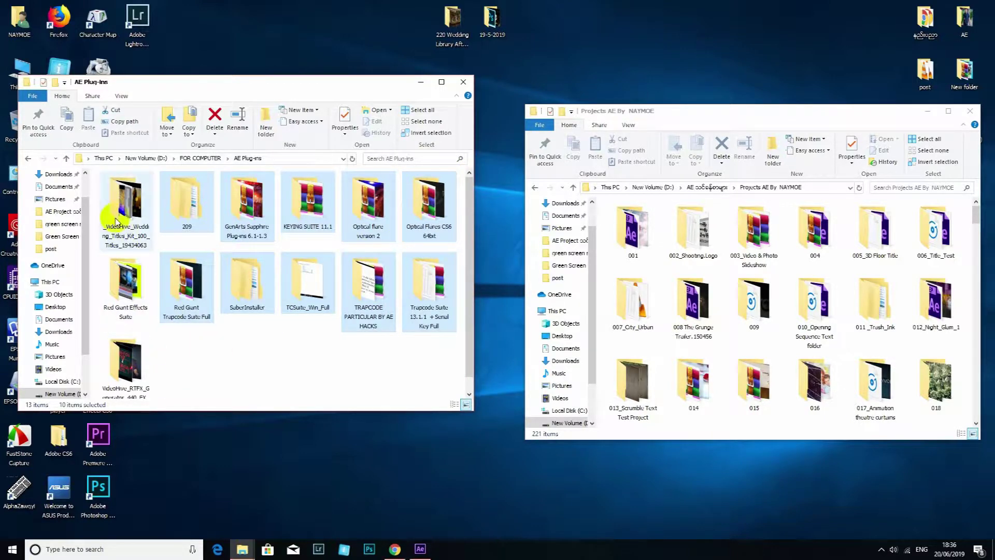
left_click(463, 82)
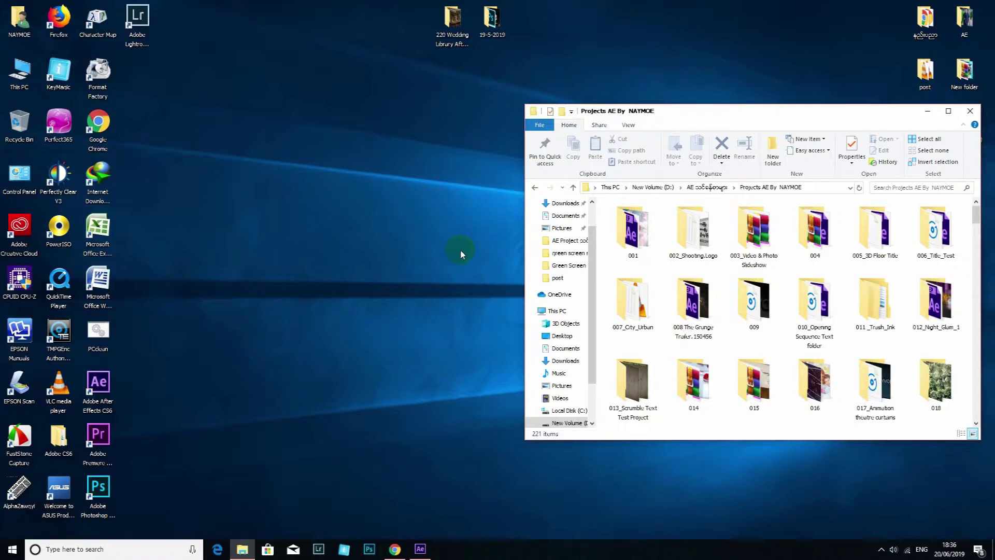
- Delete the folder "220 Wedding Library After Effect VideoHive The Wall Of Love" from the desktop
left_click(454, 40)
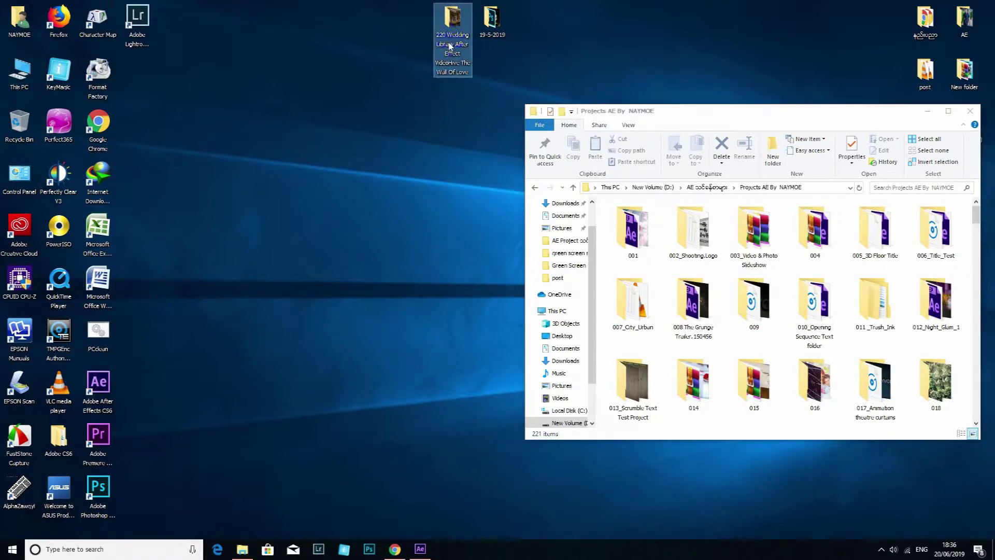
right_click(449, 45)
left_click(468, 283)
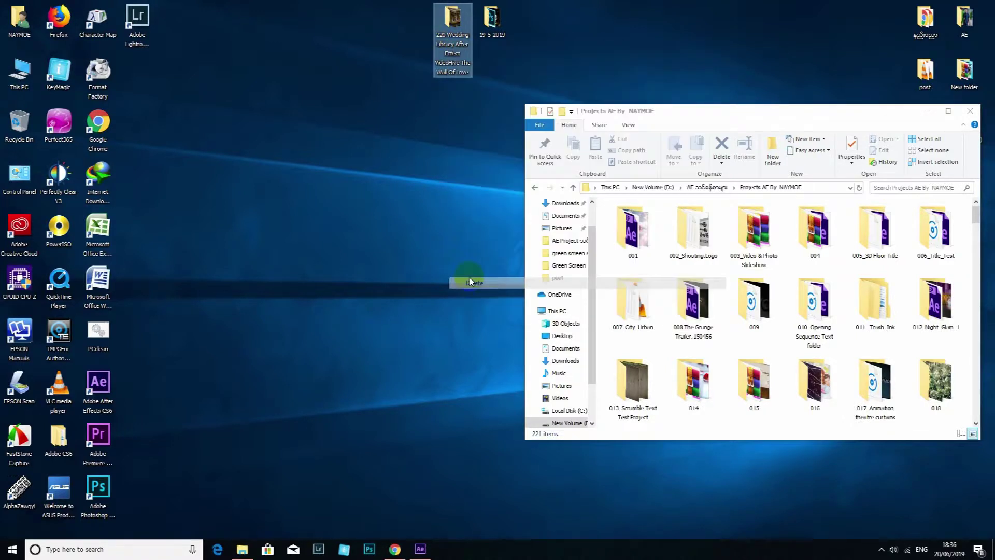
- Copy "220 Wedding Library After Effect VideoHive The Wall Of Love" from the Projects AE folder onto the desktop
left_click_drag(726, 111, 624, 7)
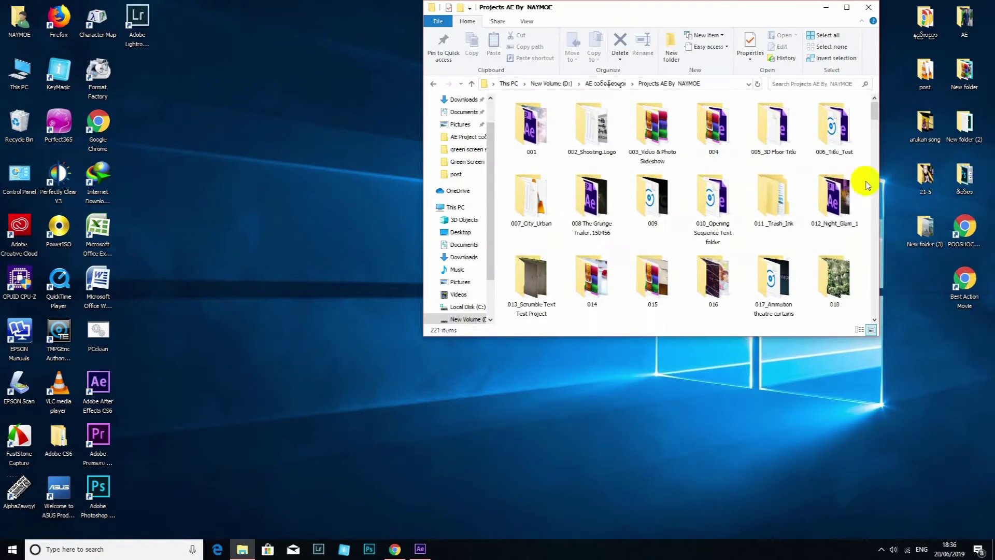
mouse_move(873, 118)
left_mouse_down()
mouse_move(875, 217)
mouse_move(874, 111)
left_mouse_up()
right_click(953, 309)
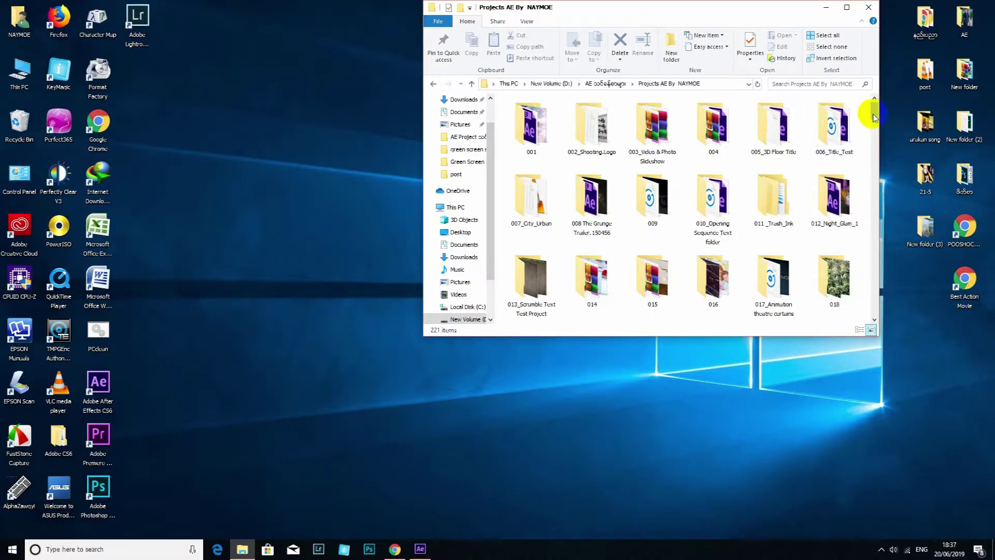
left_click_drag(874, 111, 875, 213)
left_click_drag(931, 264, 941, 318)
right_click(656, 285)
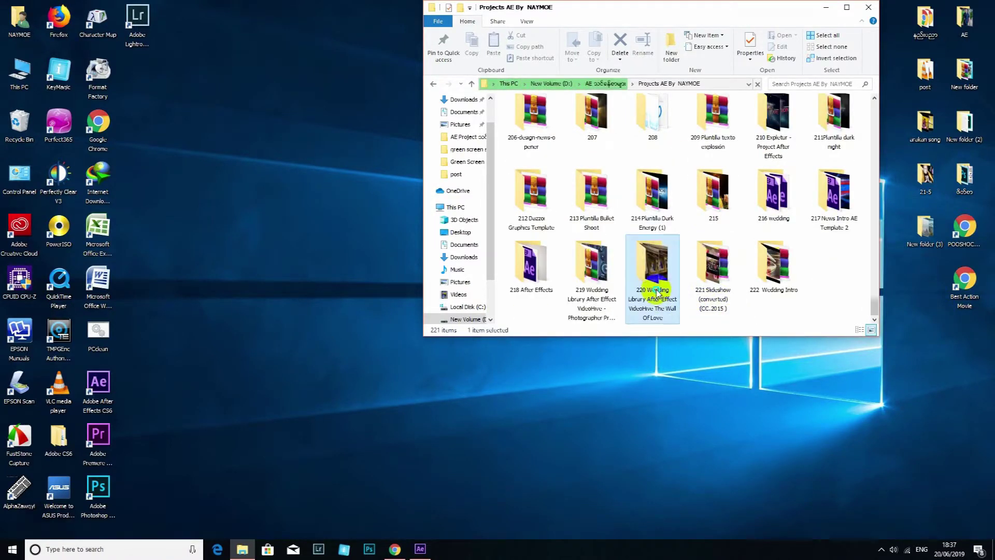
left_click(682, 228)
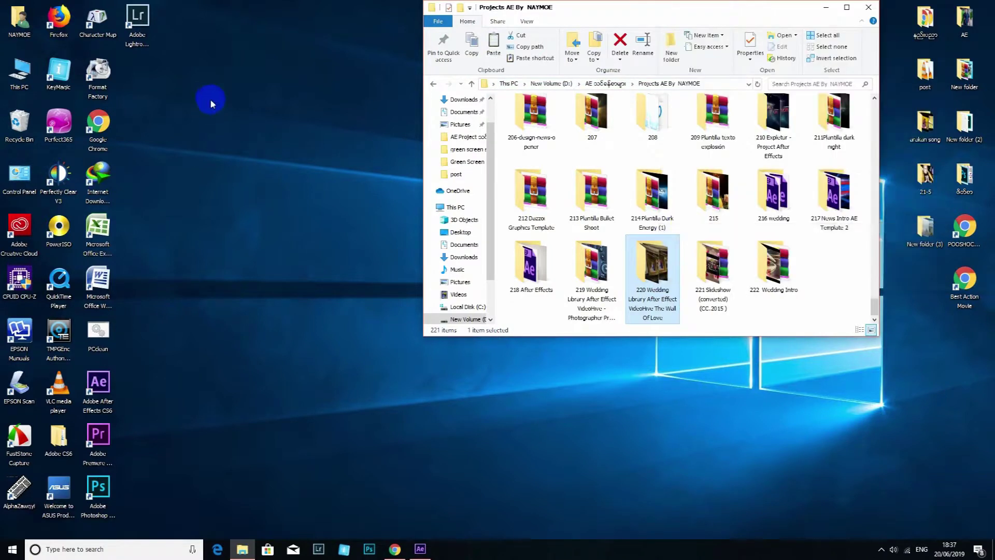
left_click(228, 143)
right_click(228, 143)
left_click(236, 145)
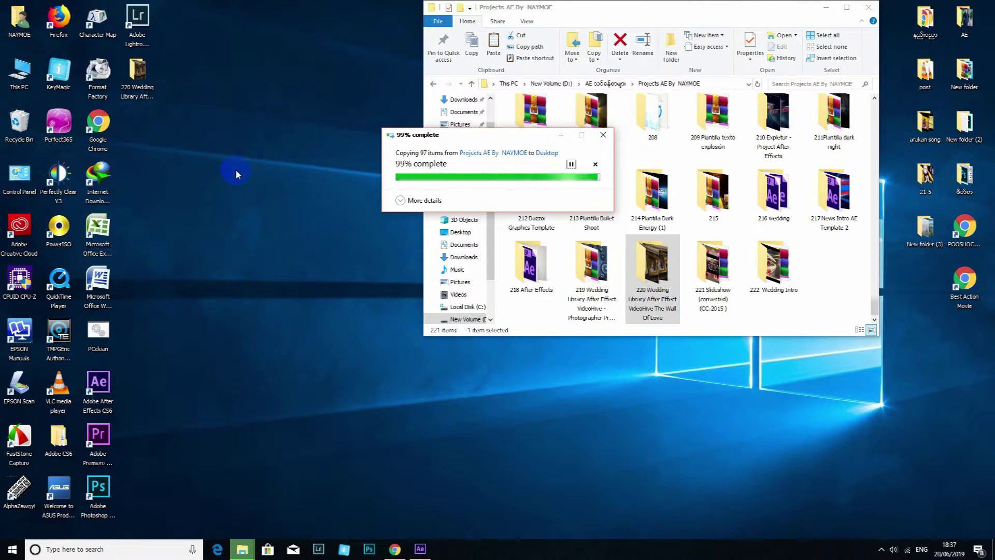
- Set the copied 220 Wedding Library folder apart from the other desktop icons and select it, then its original in Projects AE
left_click(200, 126)
left_click_drag(287, 175, 189, 28)
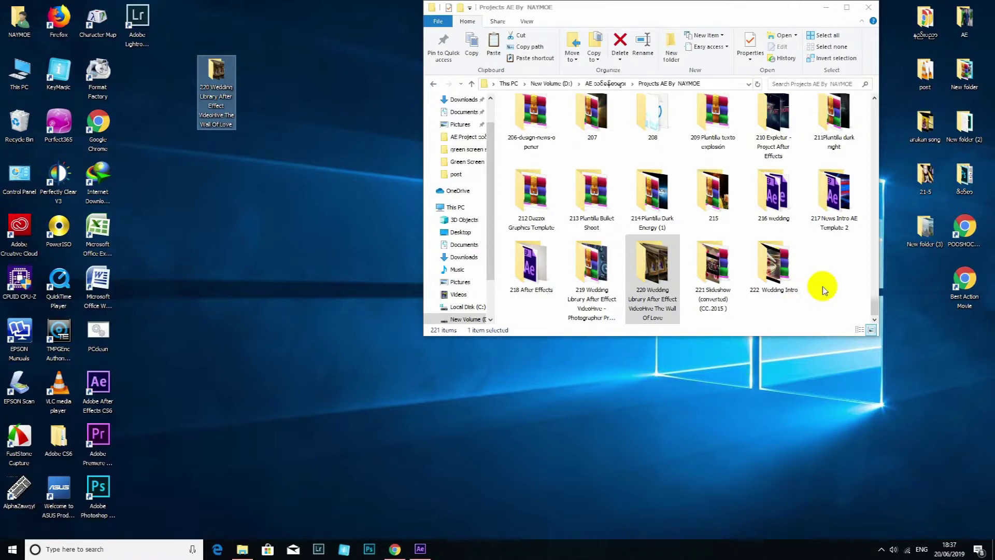
left_click_drag(341, 195, 171, 29)
left_click_drag(279, 138, 164, 38)
mouse_move(221, 116)
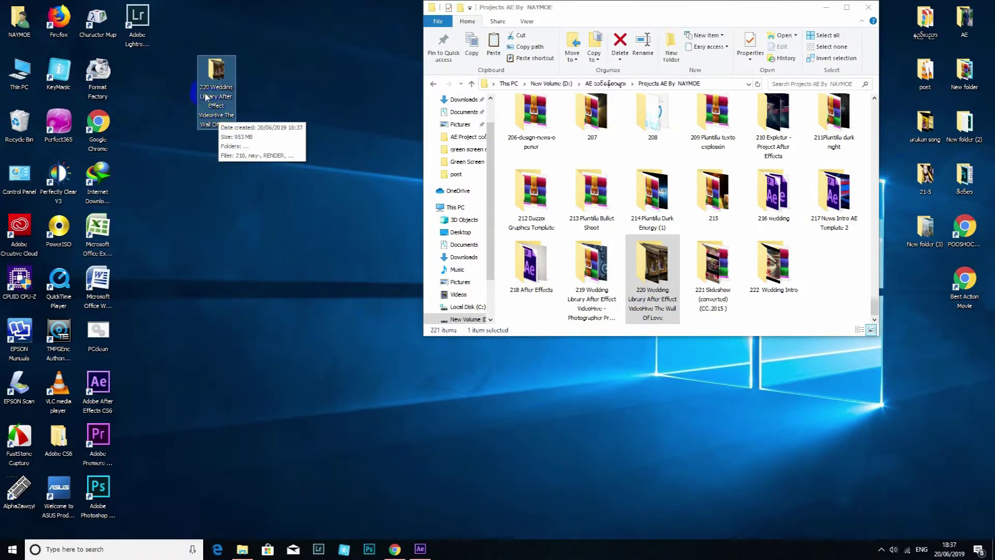
left_click_drag(295, 143, 164, 22)
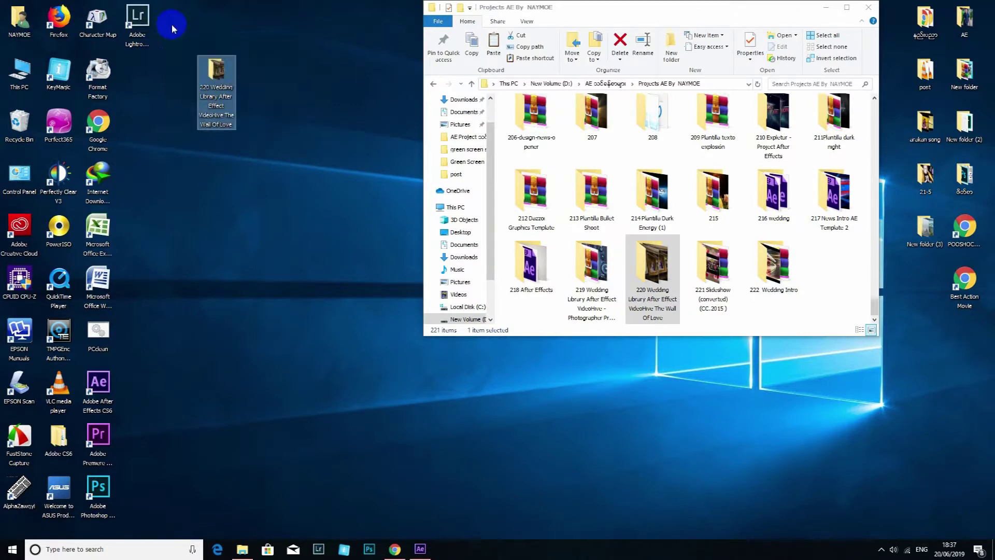
left_click_drag(289, 156, 178, 31)
left_click_drag(304, 179, 181, 65)
left_click(653, 301)
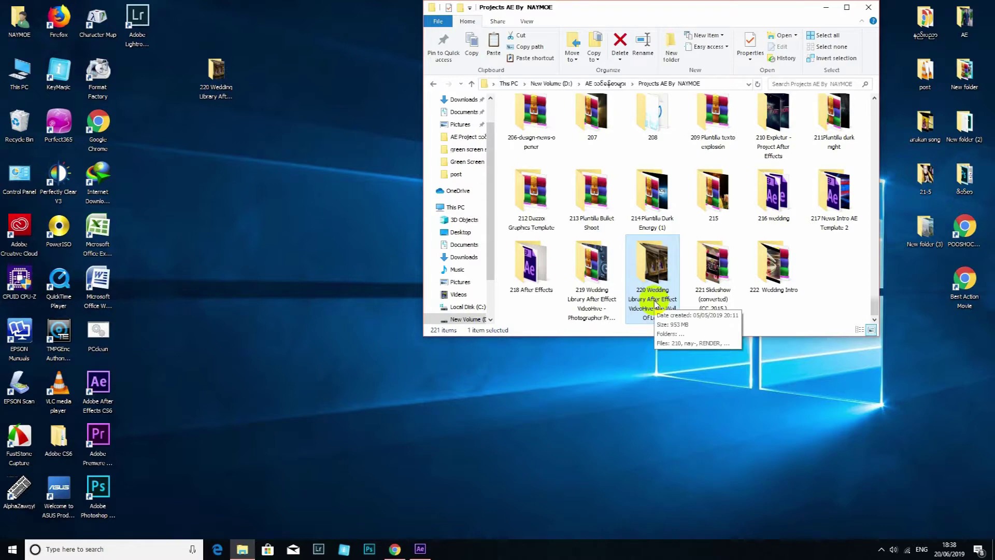
- Switch to After Effects and open the project file from the Wedding Library subfolder of the desktop's 220 Wedding Library folder, dismissing the missing-files warning
left_click(420, 549)
left_click(8, 15)
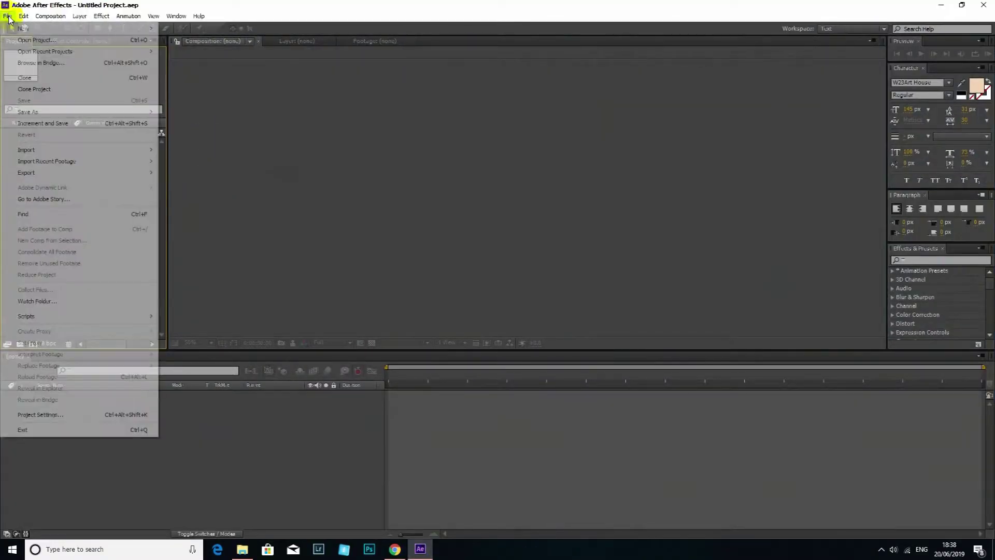
left_click(36, 41)
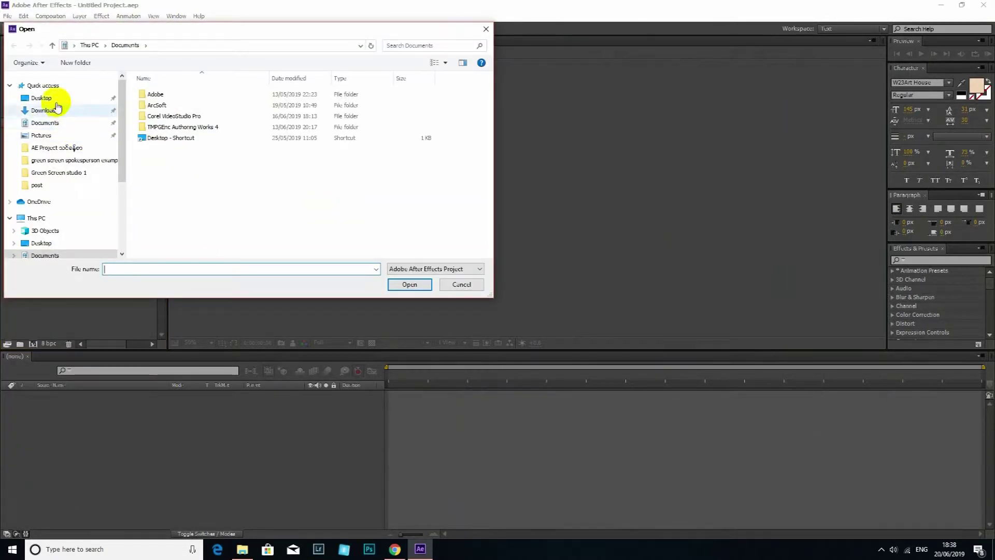
left_click(55, 100)
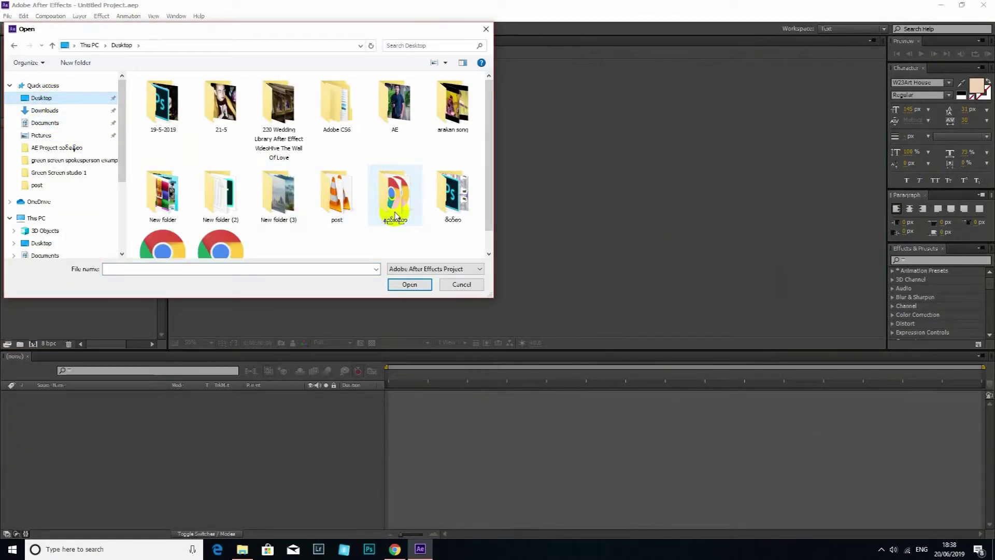
double_click(282, 135)
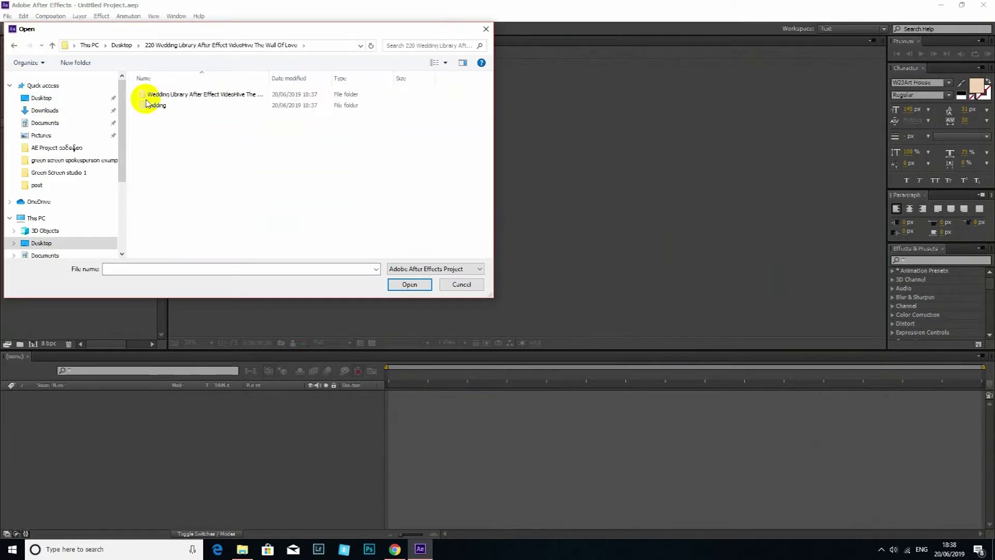
double_click(190, 98)
left_click(157, 104)
left_click(406, 284)
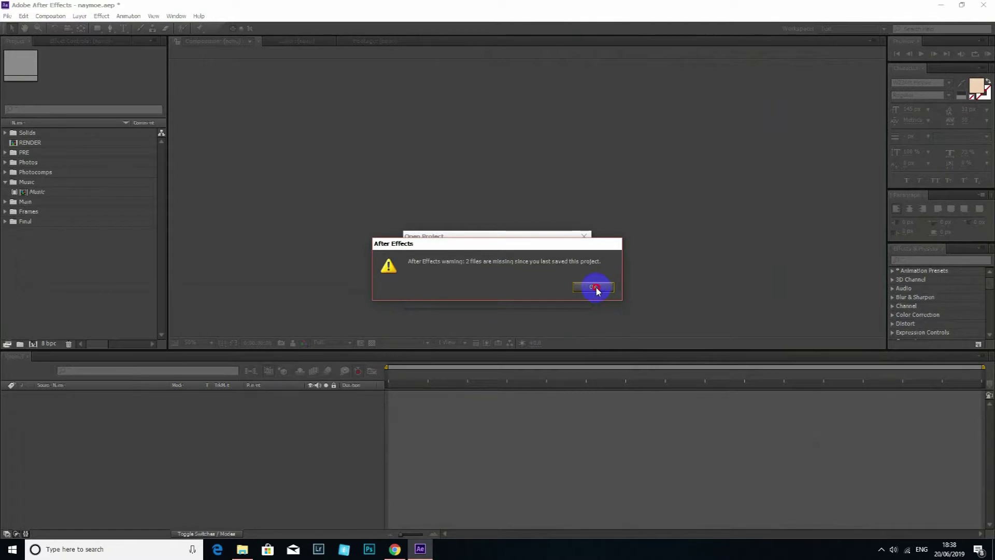
left_click(594, 287)
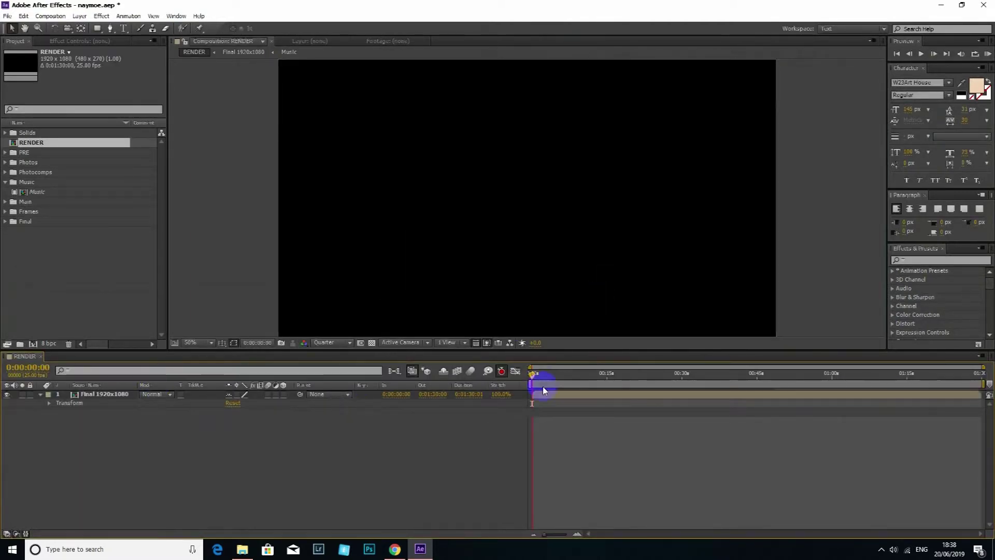
- Move the RENDER timeline to 0:00:15:06 and open the nested Final 1920x1080 composition
left_click(606, 389)
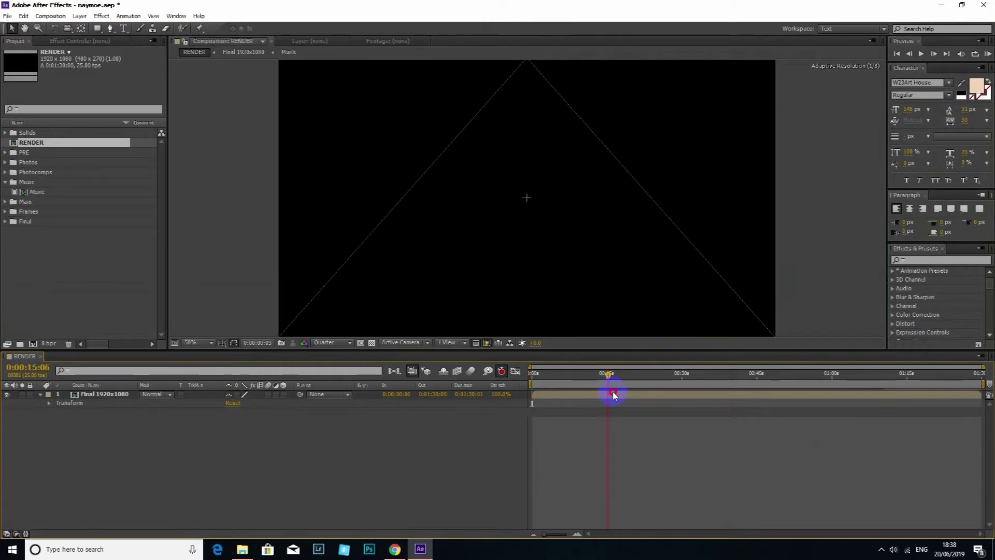
double_click(101, 393)
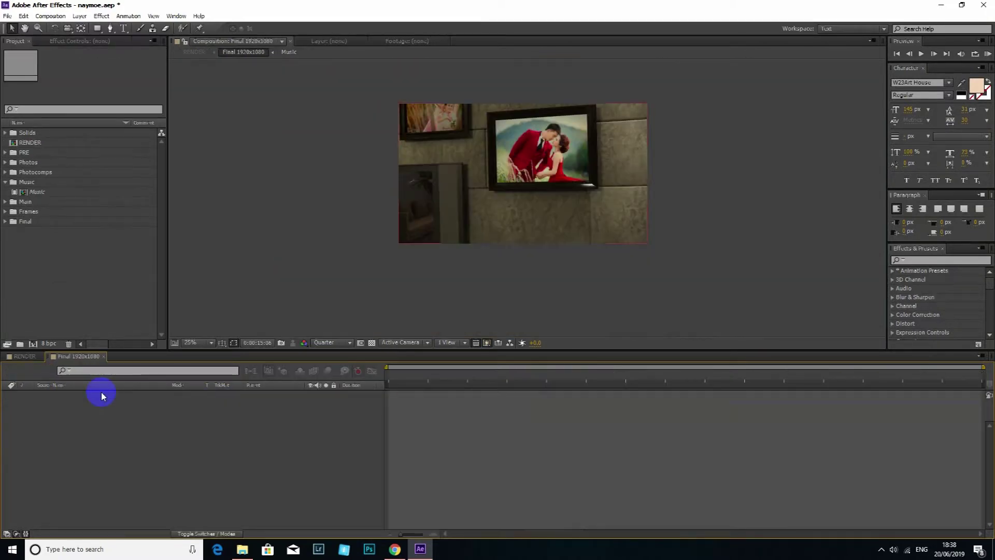
- Move the Final 1920x1080 timeline to 0:00:22:18 and compare the preview at 33.3%, 100% and 50% magnification
left_click_drag(611, 392, 644, 390)
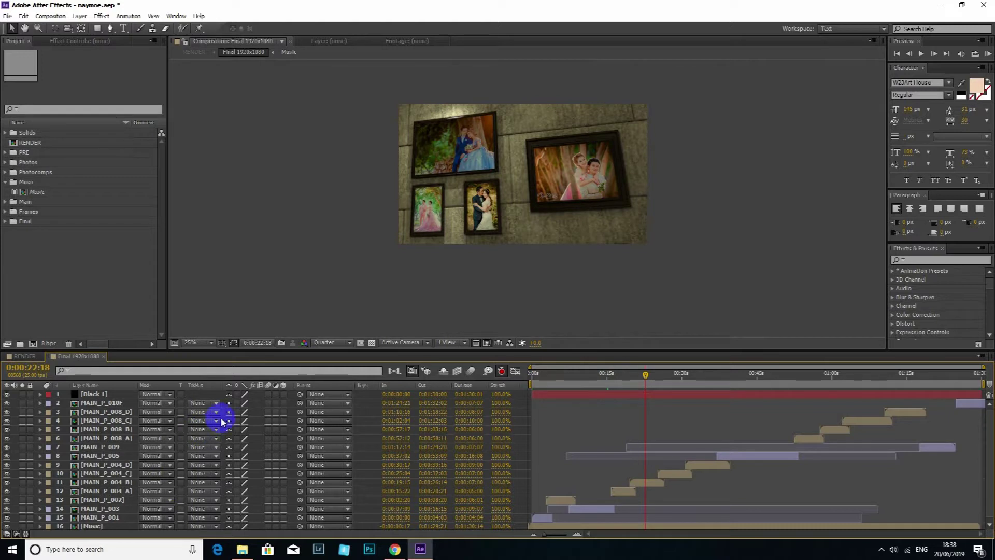
left_click(204, 342)
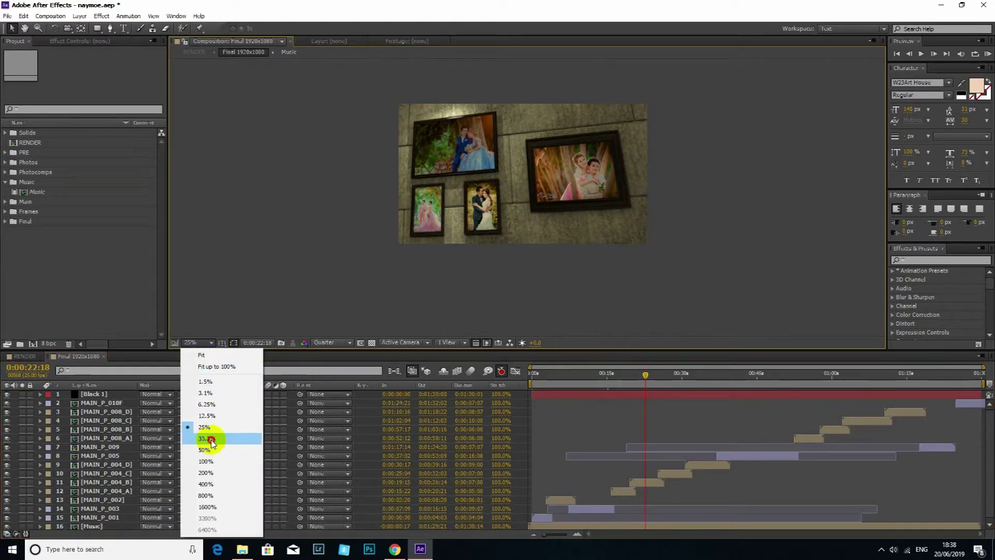
left_click(210, 437)
left_click(210, 343)
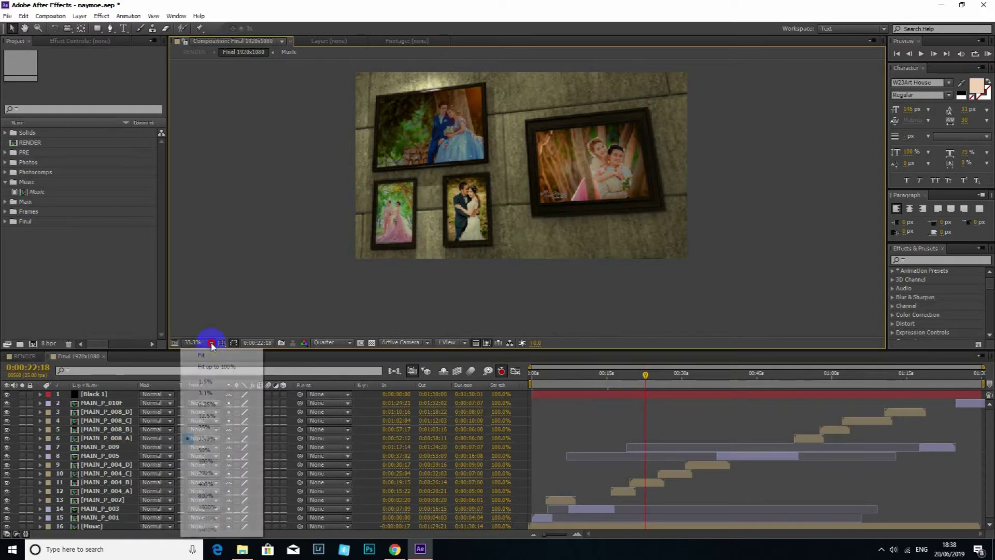
left_click(216, 464)
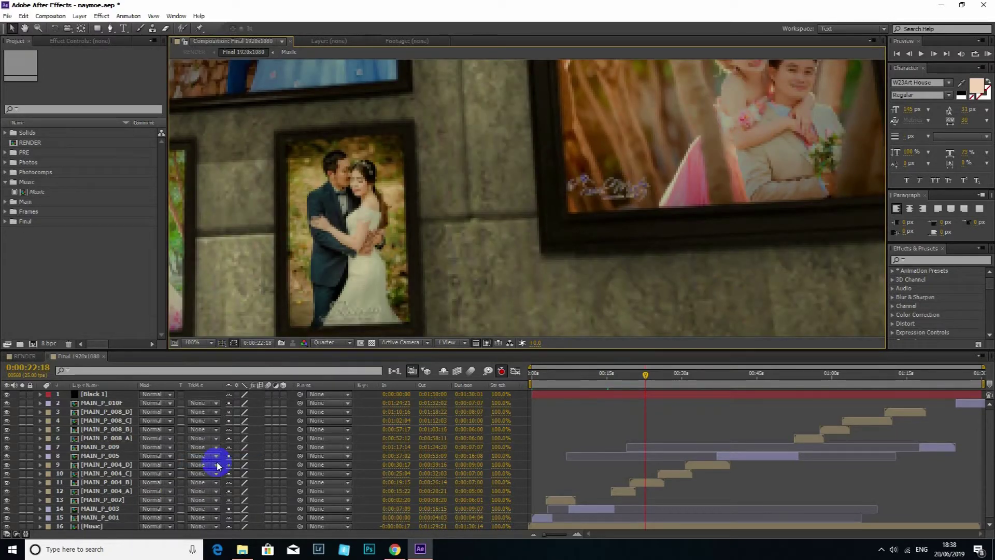
left_click(210, 343)
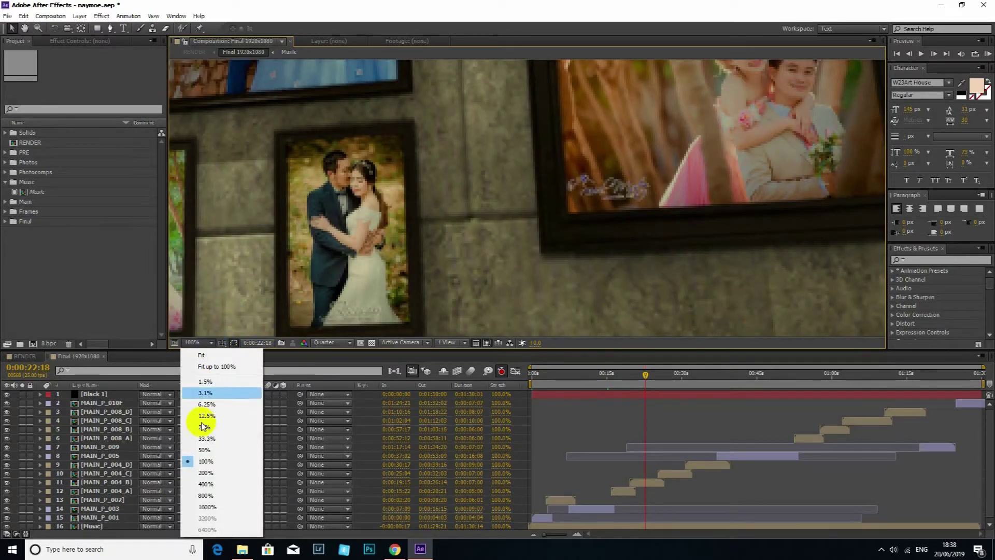
left_click(206, 455)
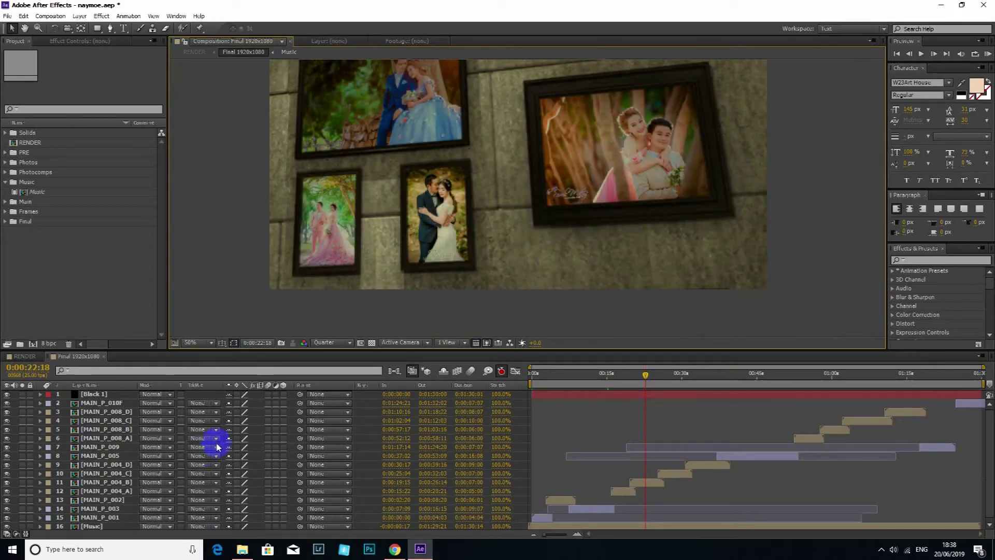
- Switch the composition preview to Full resolution, and return it to Quarter
left_click(349, 343)
left_click(344, 350)
left_click(350, 344)
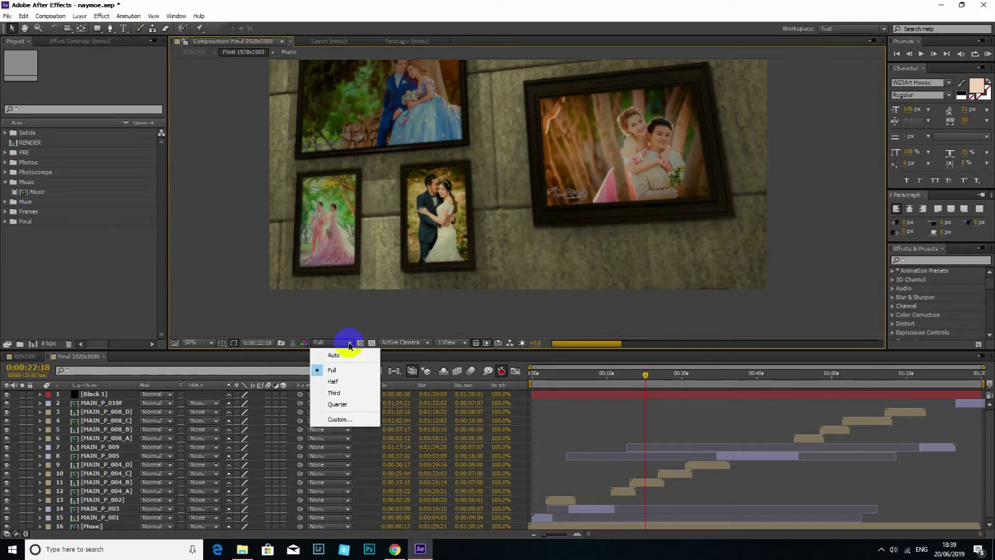
left_click(344, 406)
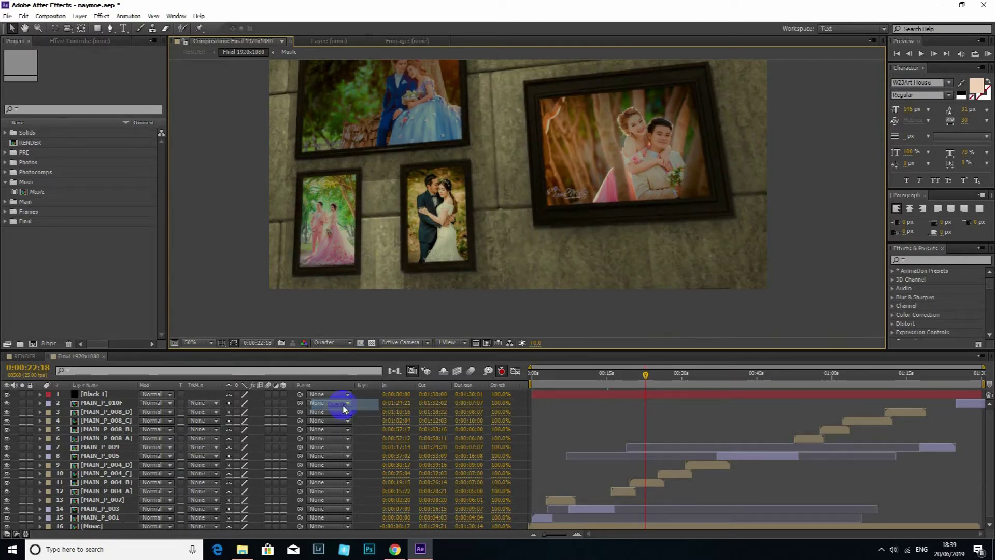
- Compare Full and Quarter preview resolution while moving the timeline to 0:00:43:14 and 0:00:39:10, ending on Quarter
mouse_move(762, 397)
left_mouse_down()
mouse_move(686, 399)
mouse_move(748, 404)
left_mouse_up()
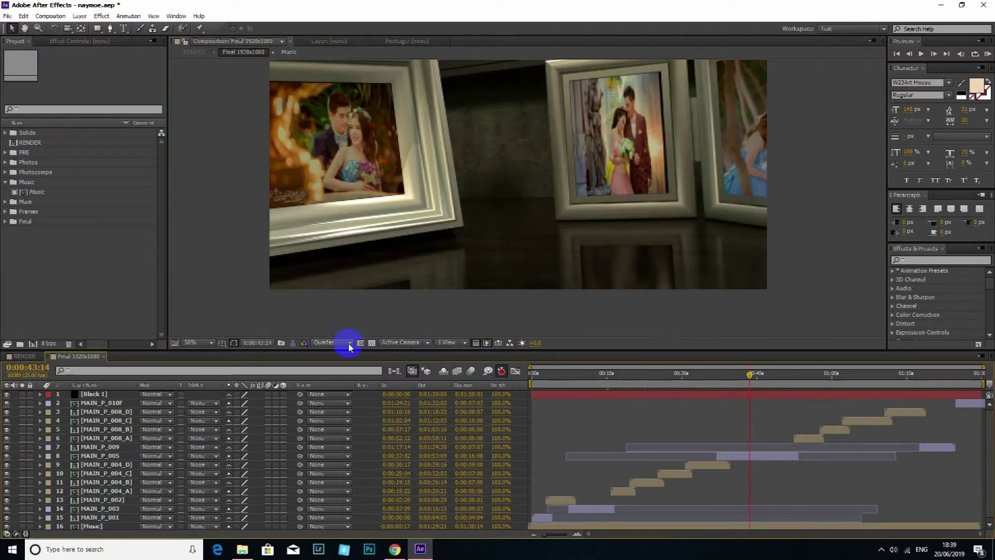
left_click(332, 342)
left_click(334, 371)
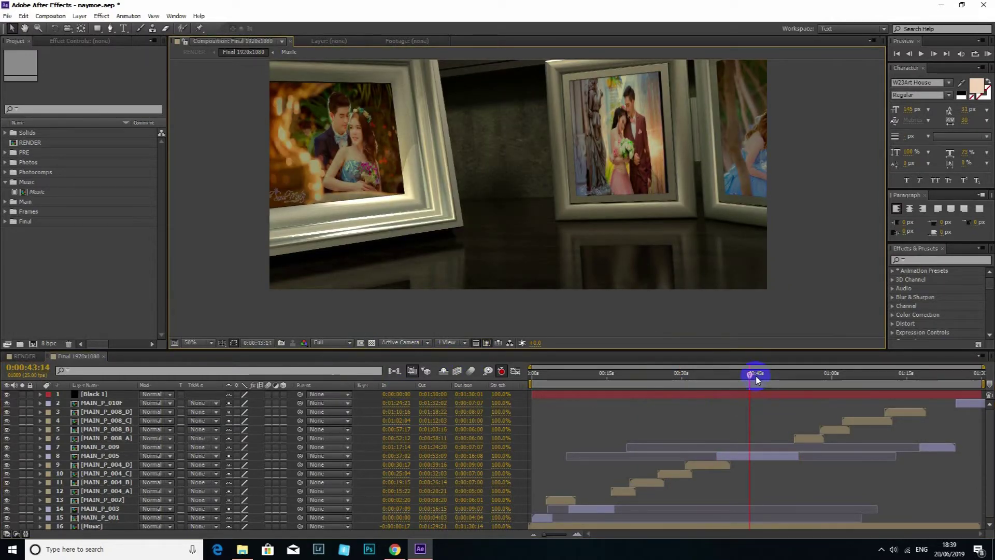
left_click_drag(749, 377, 727, 390)
left_click(347, 343)
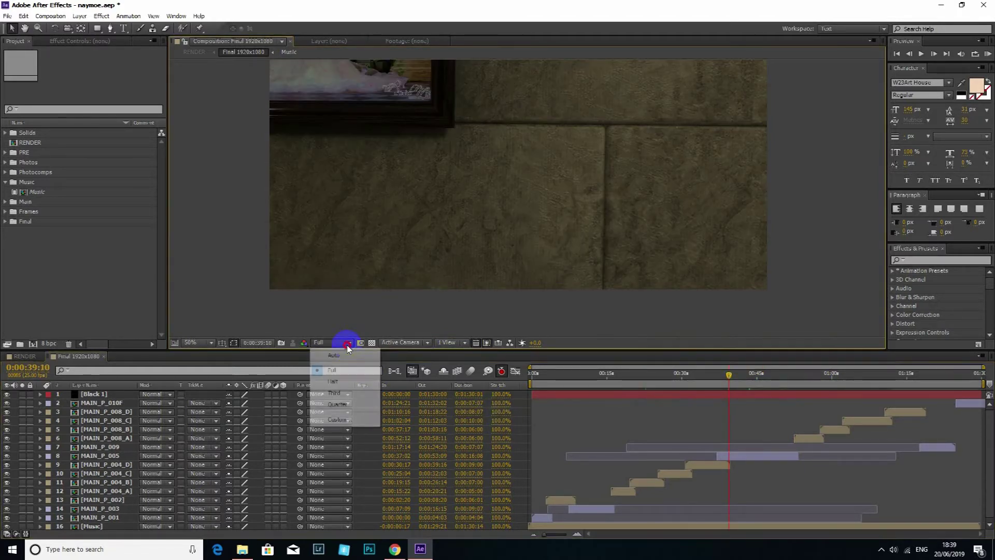
left_click(347, 408)
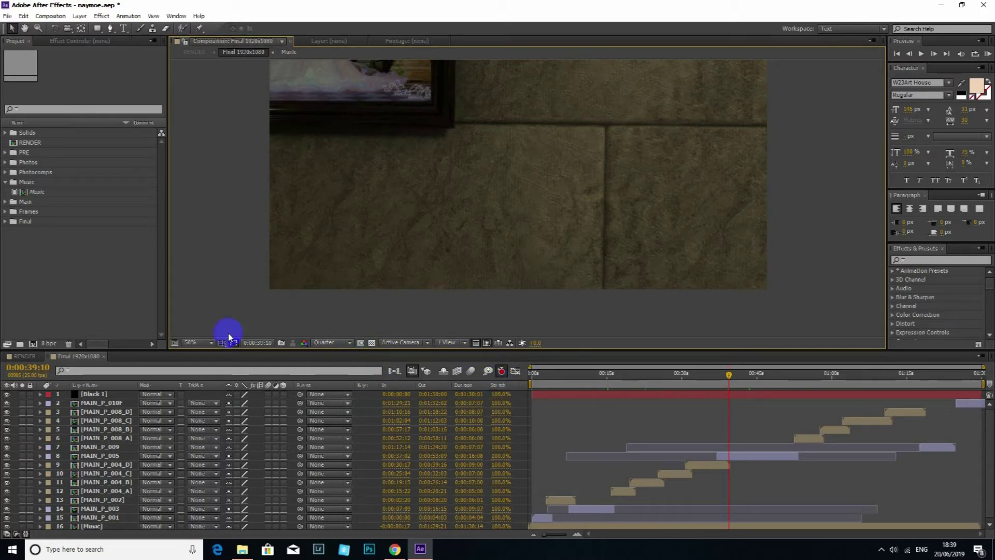
- Set the composition preview magnification to 33.3% and move the timeline to 0:00:30:18
left_click(211, 344)
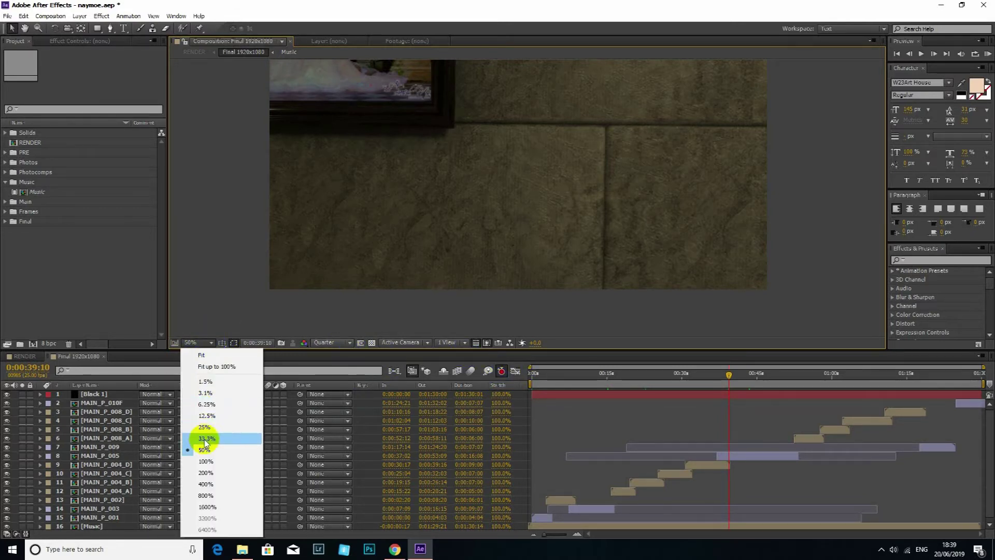
left_click(205, 438)
mouse_move(684, 392)
left_mouse_down()
mouse_move(673, 394)
mouse_move(684, 396)
left_mouse_up()
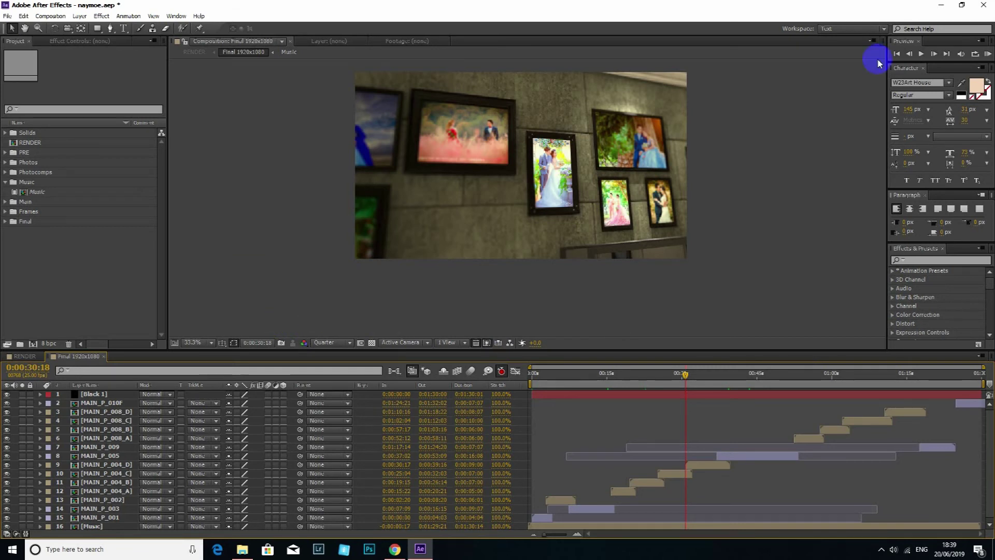
- Minimize After Effects to reach the desktop and show the hidden system tray icons
left_click(940, 9)
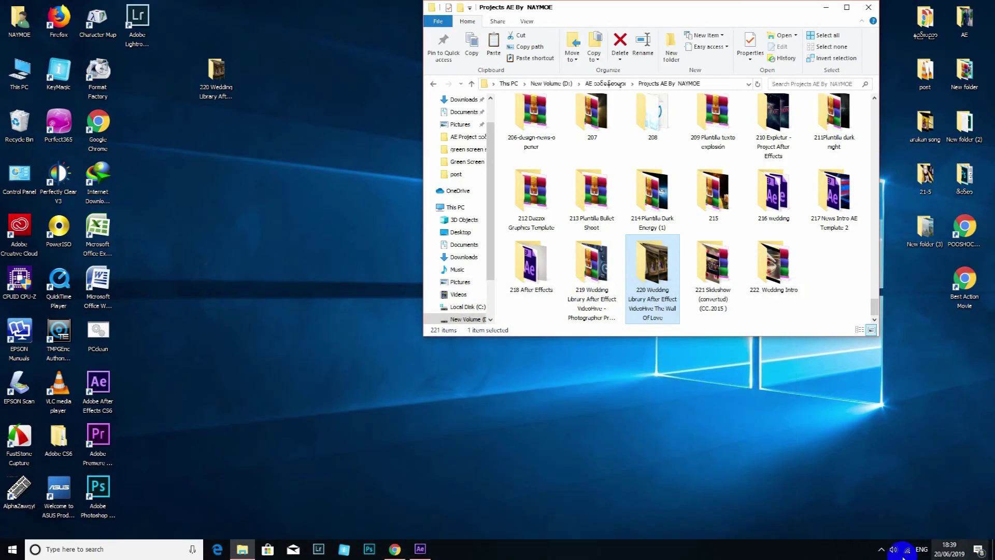
left_click(881, 550)
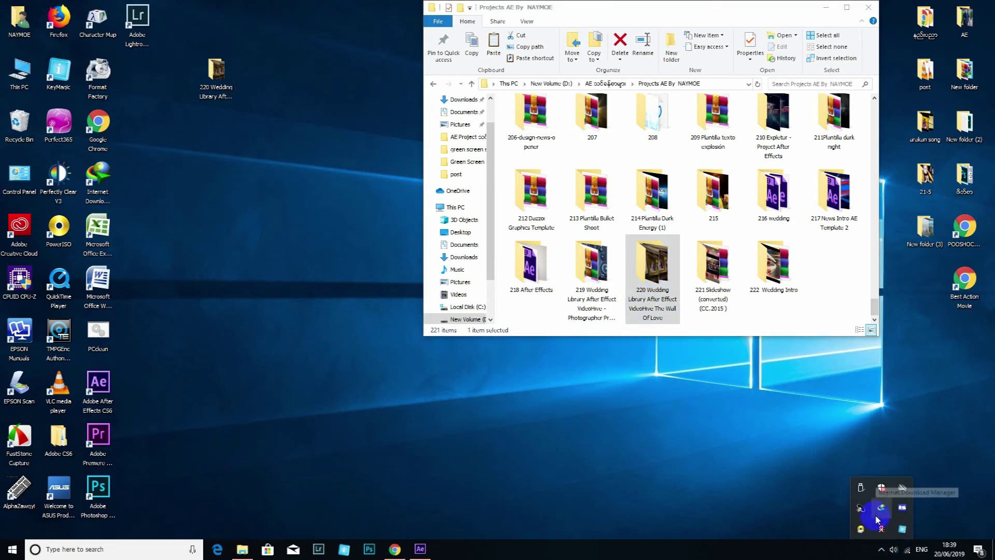